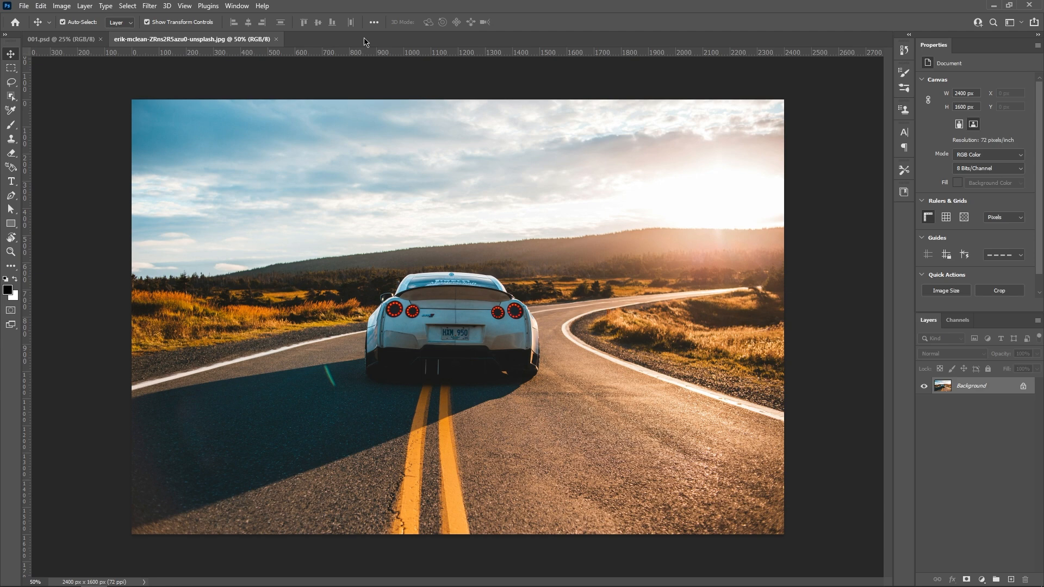
# Place PerspectiveBlocks.png from the IMG folder into the road photo document as an embedded image.
pyautogui.hotkey('alt', 'Tab')
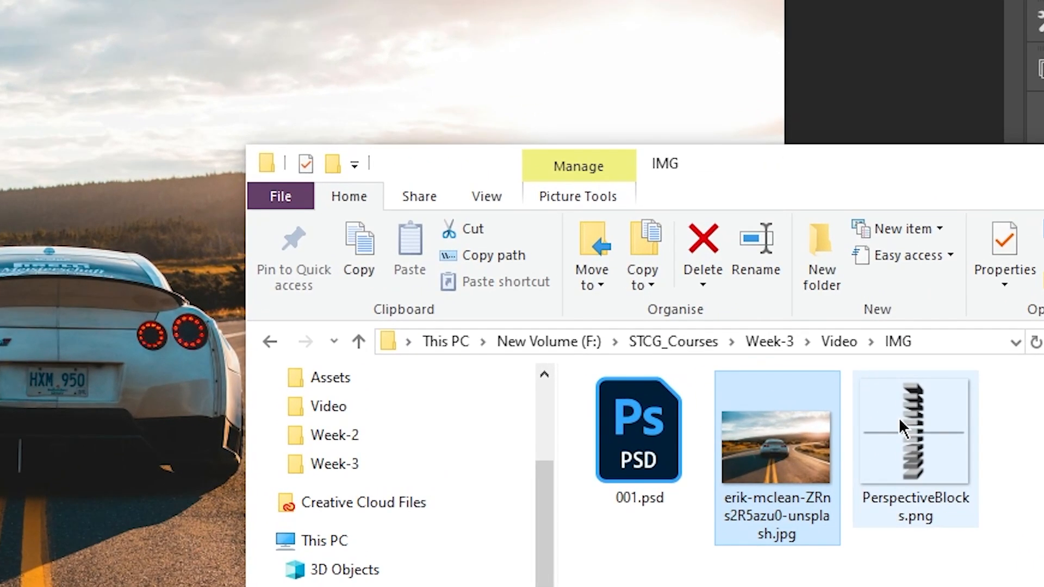
pyautogui.click(835, 351)
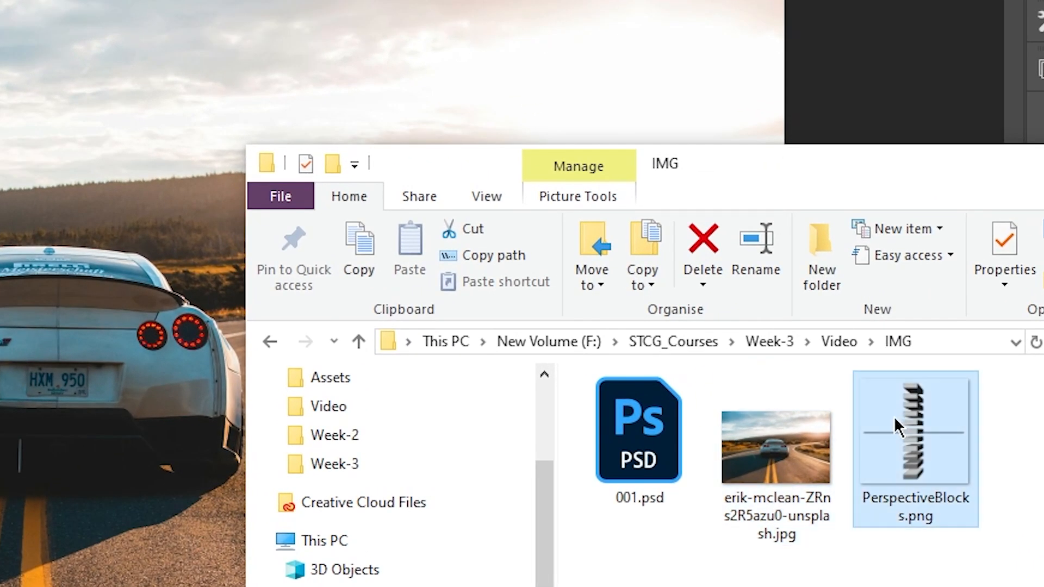
pyautogui.moveTo(894, 415); pyautogui.dragTo(0, 260)
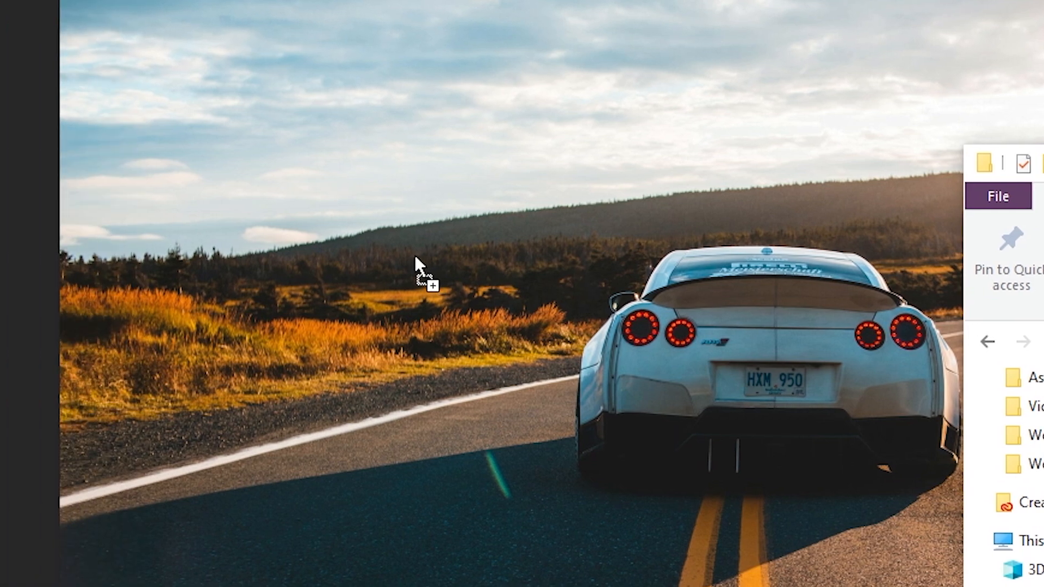
pyautogui.moveTo(415, 258); pyautogui.dragTo(416, 255)
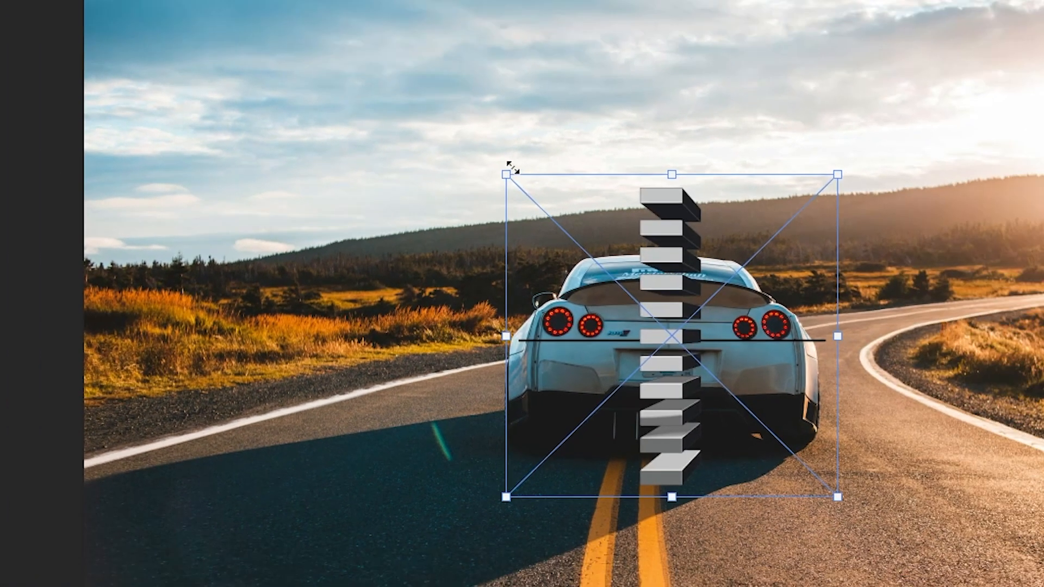
# Scale the perspective blocks to the full 1600 px canvas height and shift them left so the column stands beside the car.
pyautogui.moveTo(576, 147); pyautogui.dragTo(414, 0)
pyautogui.moveTo(292, 152); pyautogui.dragTo(216, 81)
pyautogui.moveTo(466, 212); pyautogui.dragTo(288, 209)
pyautogui.press('Return')
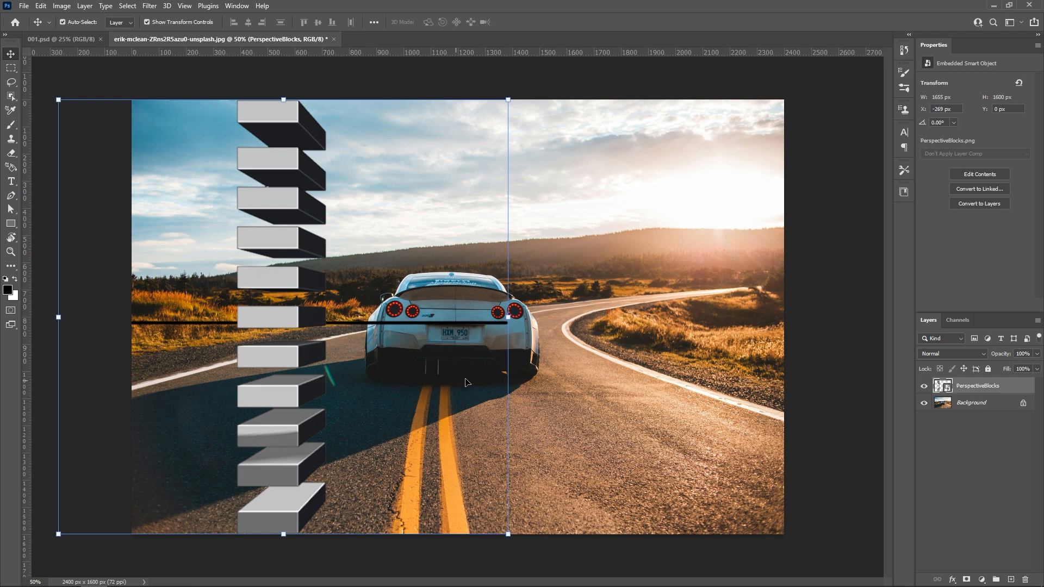
# Move the perspective blocks to about X -227 px, Y -52 px to align their black line with the photo's horizon.
pyautogui.scroll(3, 417, 380)
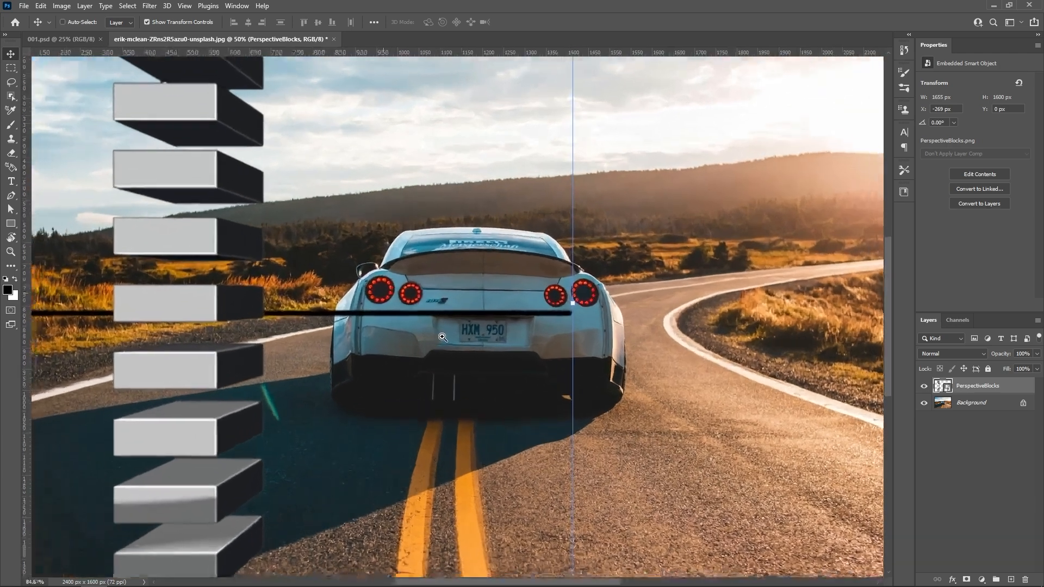
pyautogui.moveTo(231, 290); pyautogui.dragTo(252, 275)
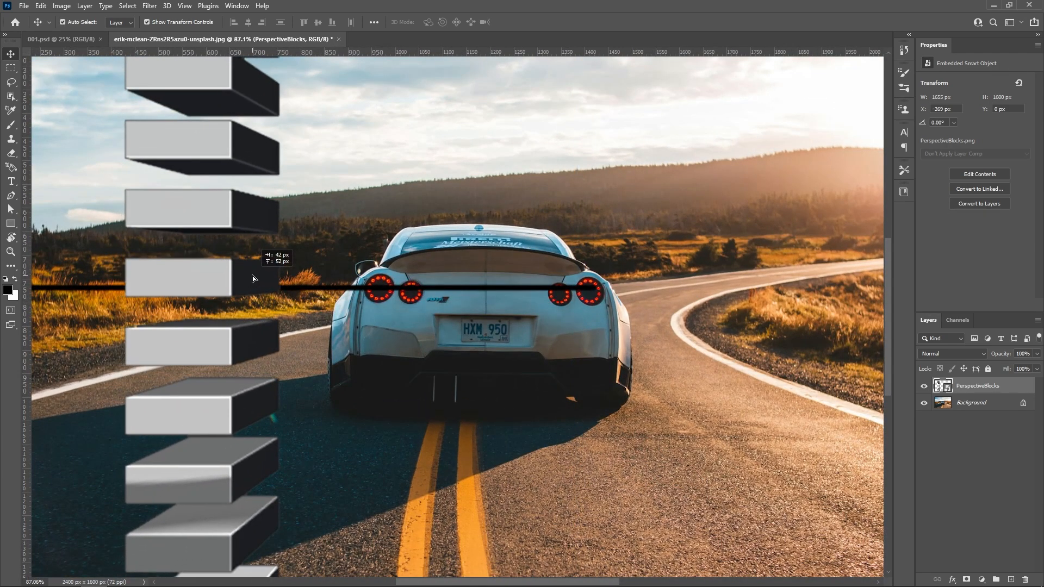
pyautogui.scroll(-3, 455, 284)
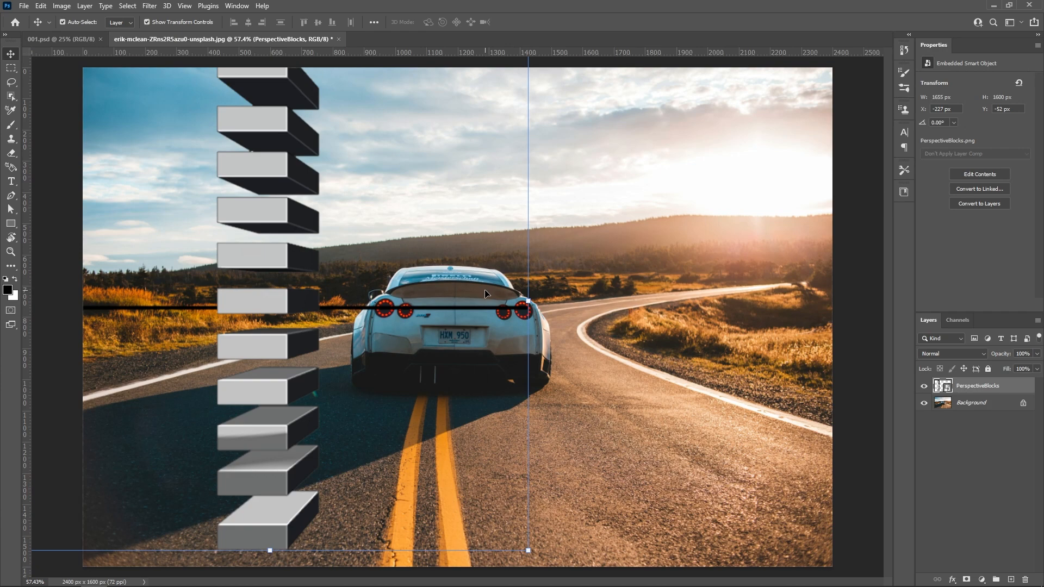
# In 001.psd, convert the Hat and Cat layers together into a single smart object.
pyautogui.click(63, 40)
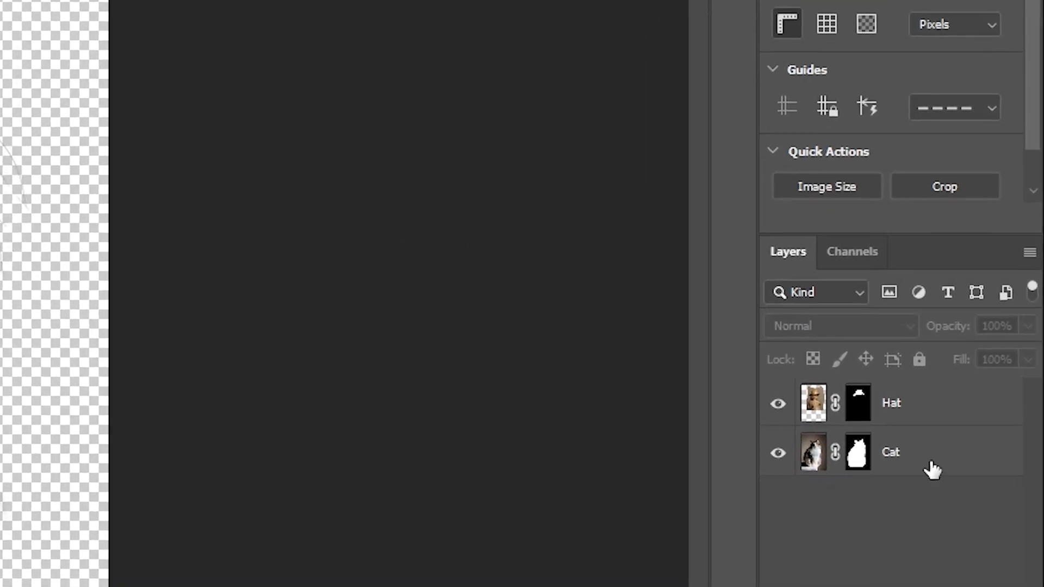
pyautogui.click(992, 417)
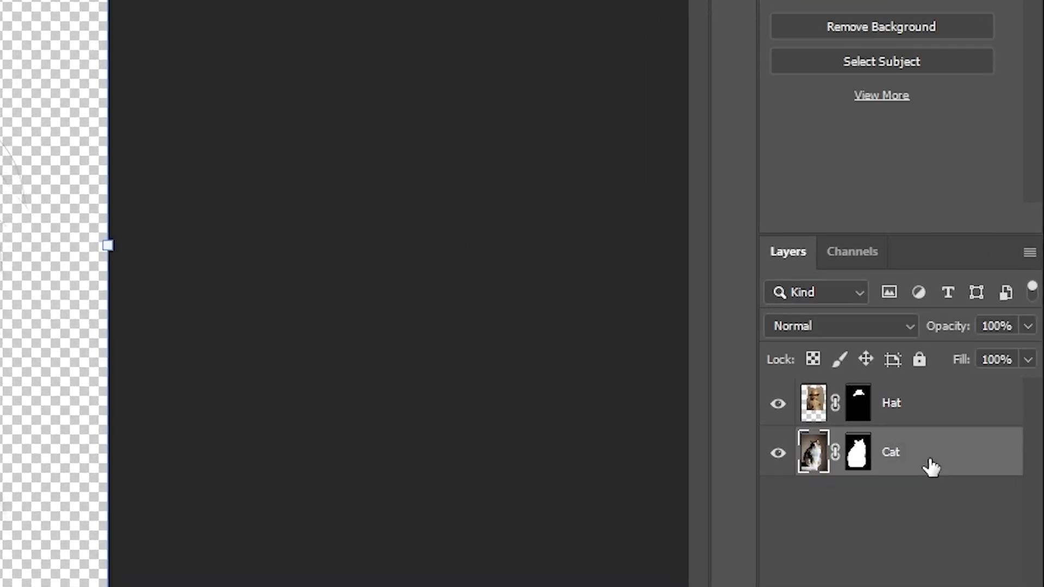
pyautogui.keyDown('shift'); pyautogui.click(905, 399); pyautogui.keyUp('shift')
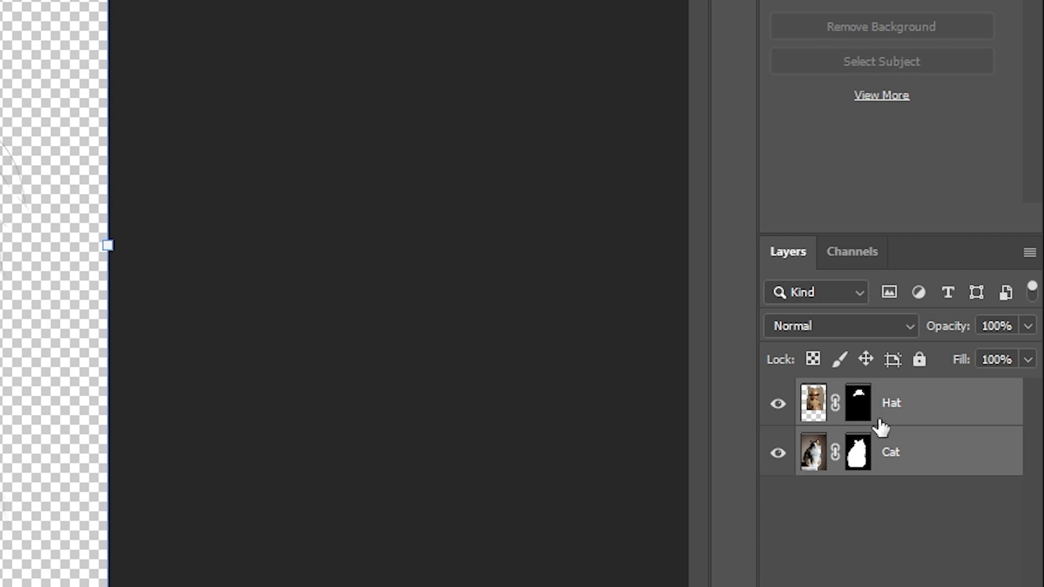
pyautogui.rightClick(945, 412)
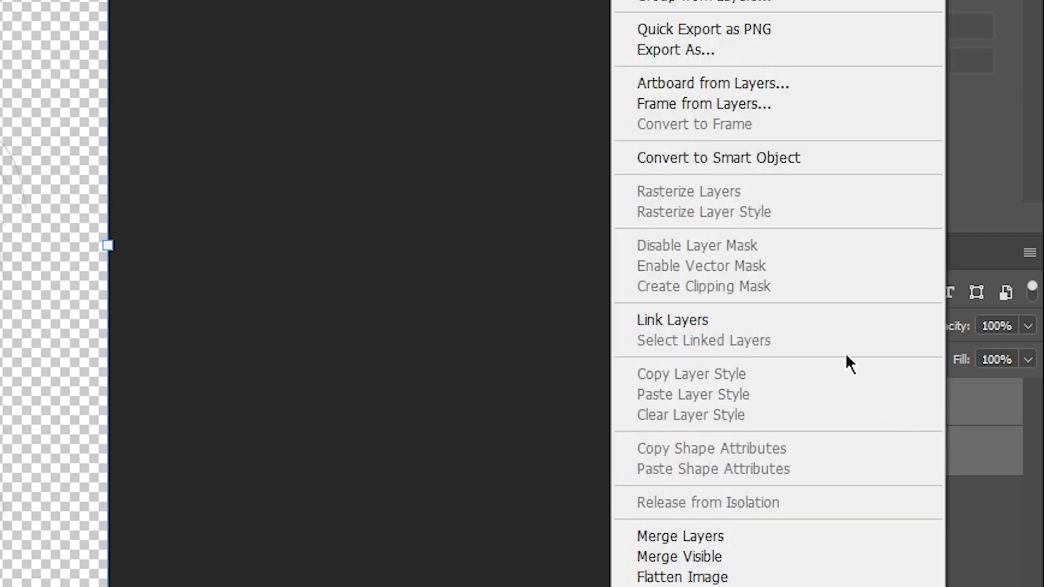
pyautogui.click(816, 158)
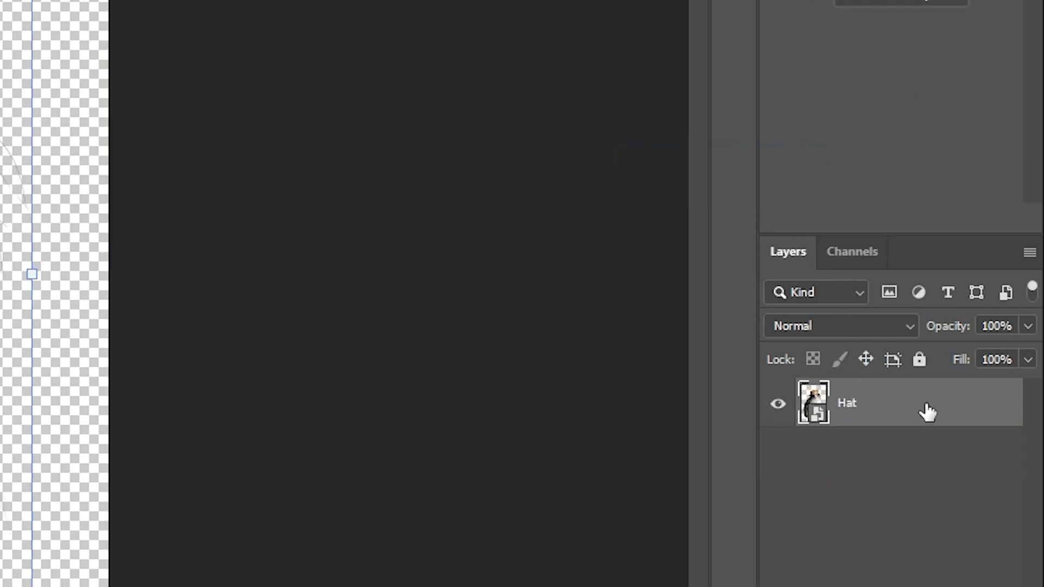
# Open the Hat smart object's contents and paint a black stroke across the hat with a 155 px brush.
pyautogui.doubleClick(815, 416)
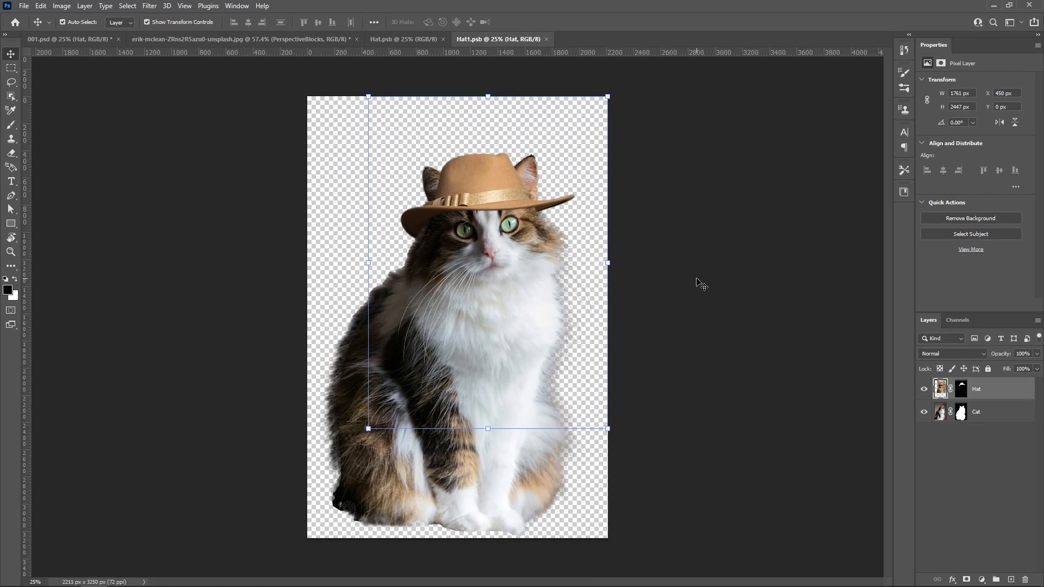
pyautogui.press('b')
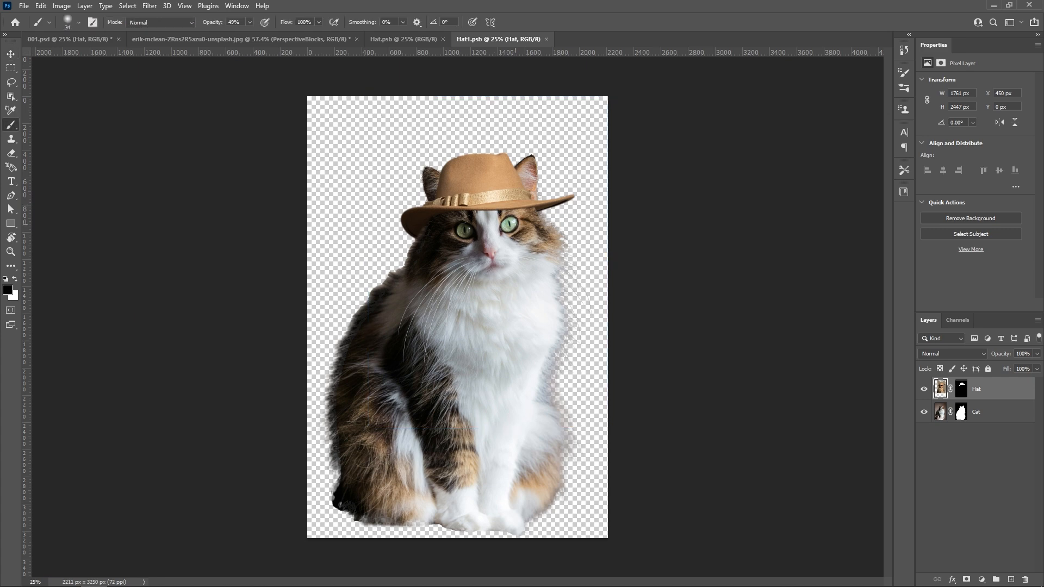
pyautogui.rightClick(843, 352)
pyautogui.moveTo(627, 302); pyautogui.dragTo(635, 302)
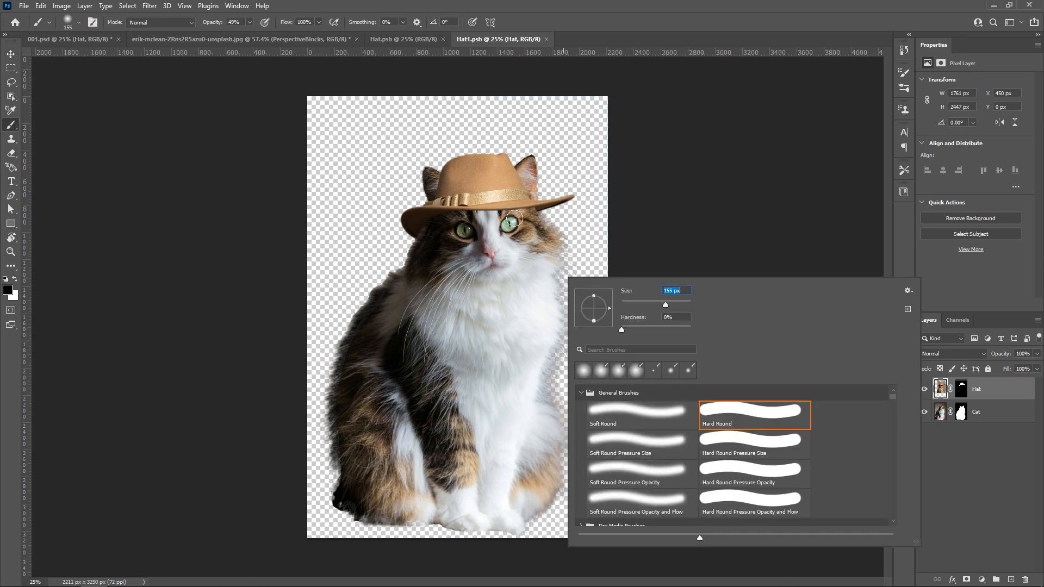
pyautogui.press('Return')
pyautogui.moveTo(485, 196)
pyautogui.mouseDown()
pyautogui.moveTo(452, 180)
pyautogui.moveTo(503, 182)
pyautogui.mouseUp()
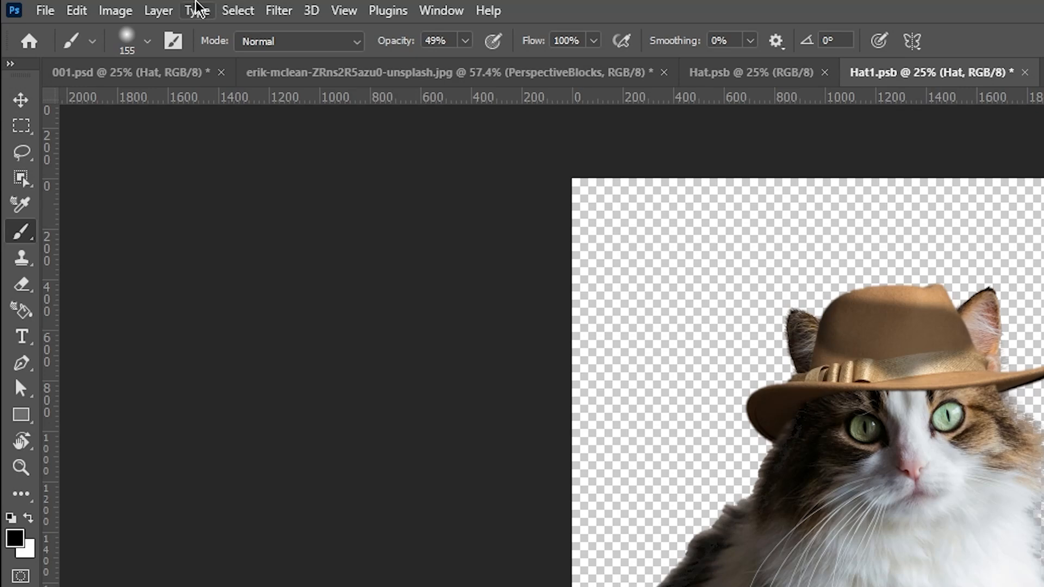
# Save the painted smart object contents and check the update in 001.psd.
pyautogui.click(24, 6)
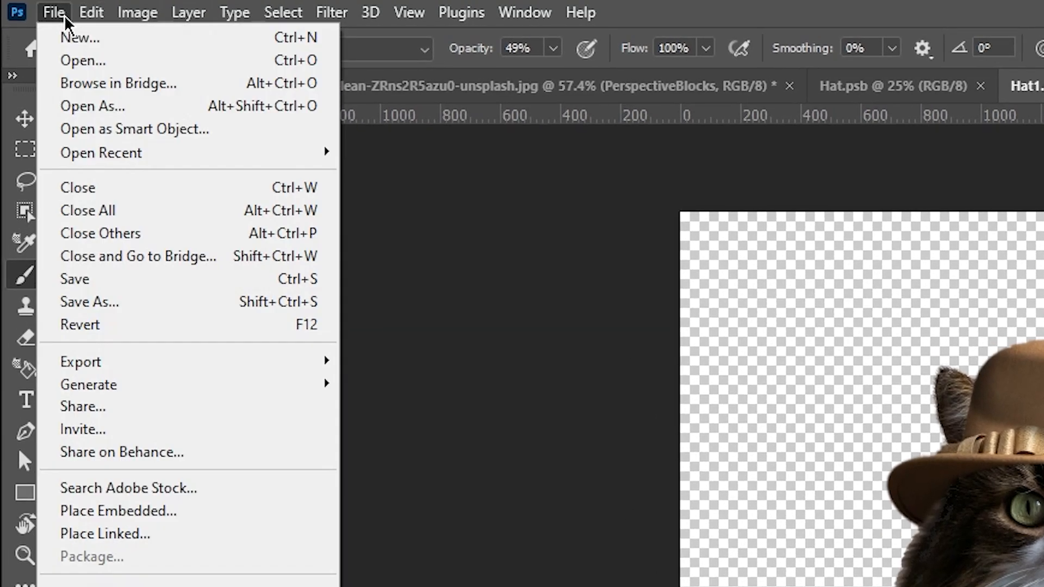
pyautogui.click(124, 282)
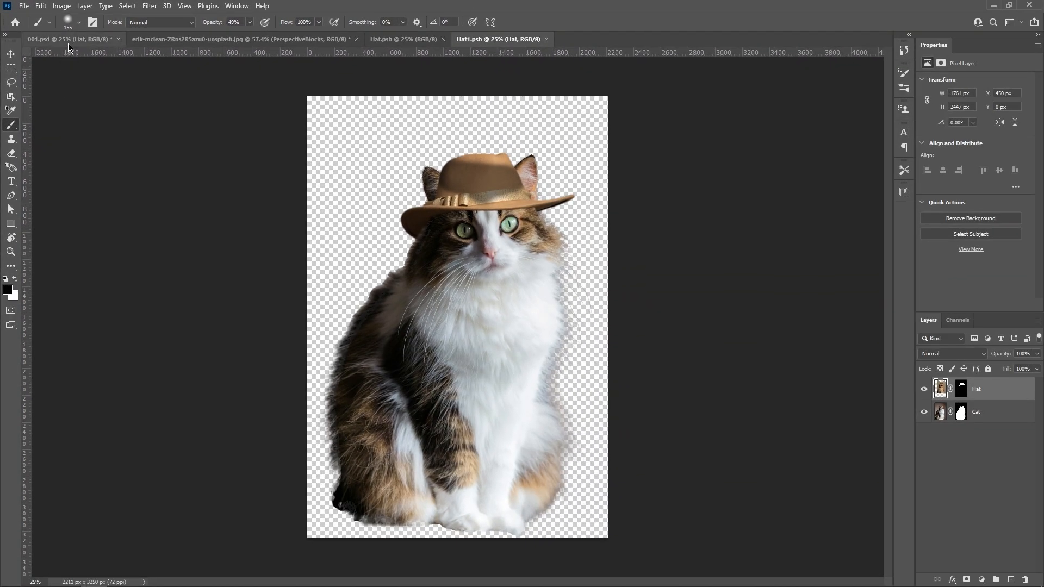
pyautogui.click(67, 40)
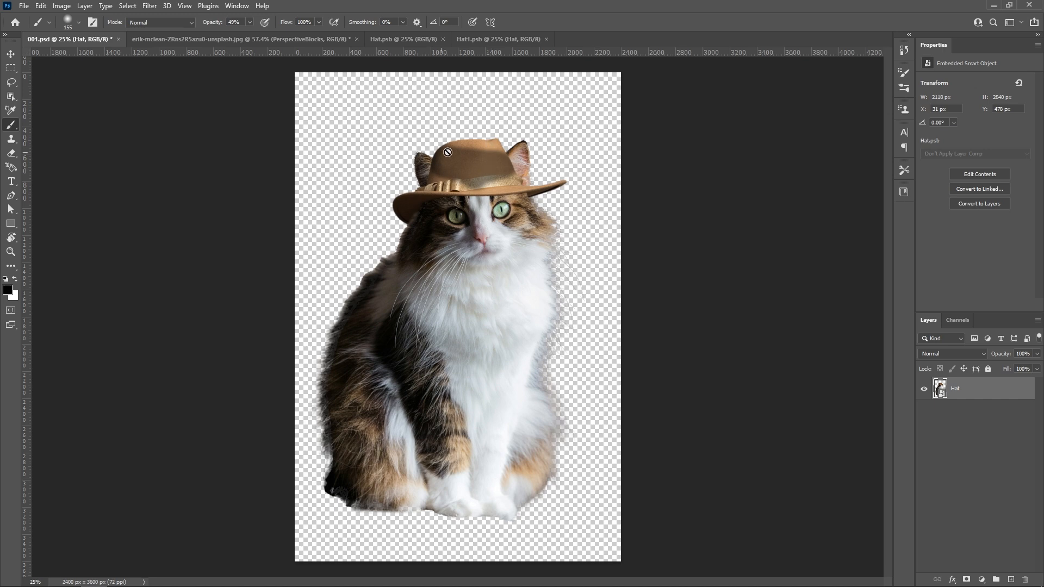
# Undo the brush stroke in Hat1.psb, save the contents again and return to 001.psd.
pyautogui.click(499, 41)
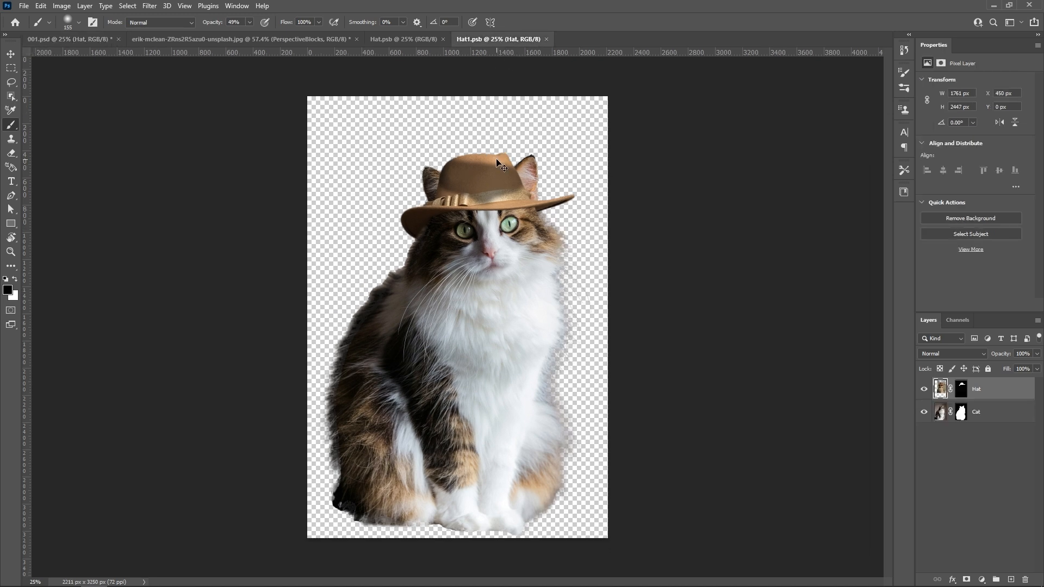
pyautogui.click(24, 5)
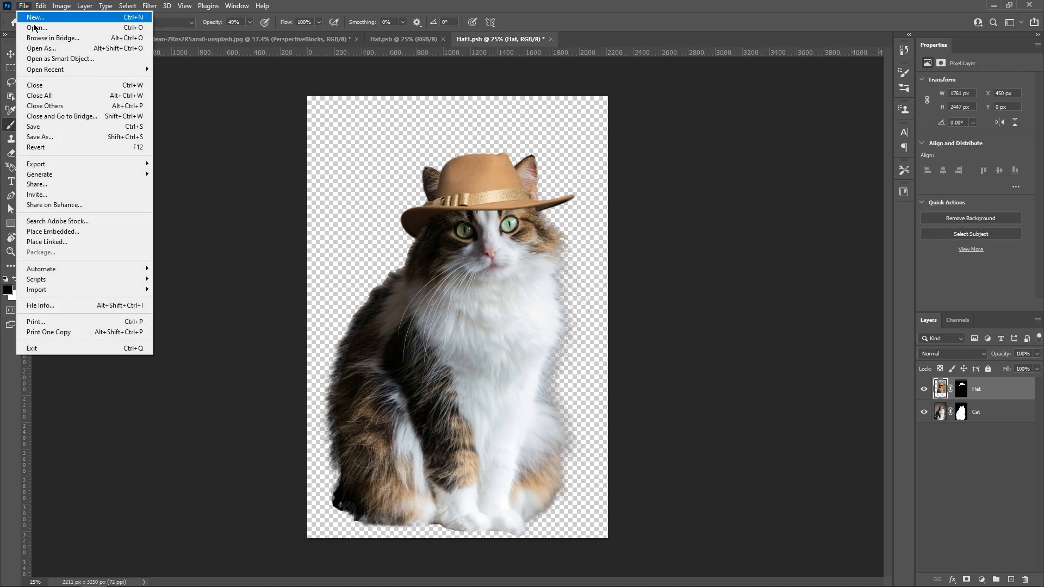
pyautogui.click(49, 127)
pyautogui.click(68, 39)
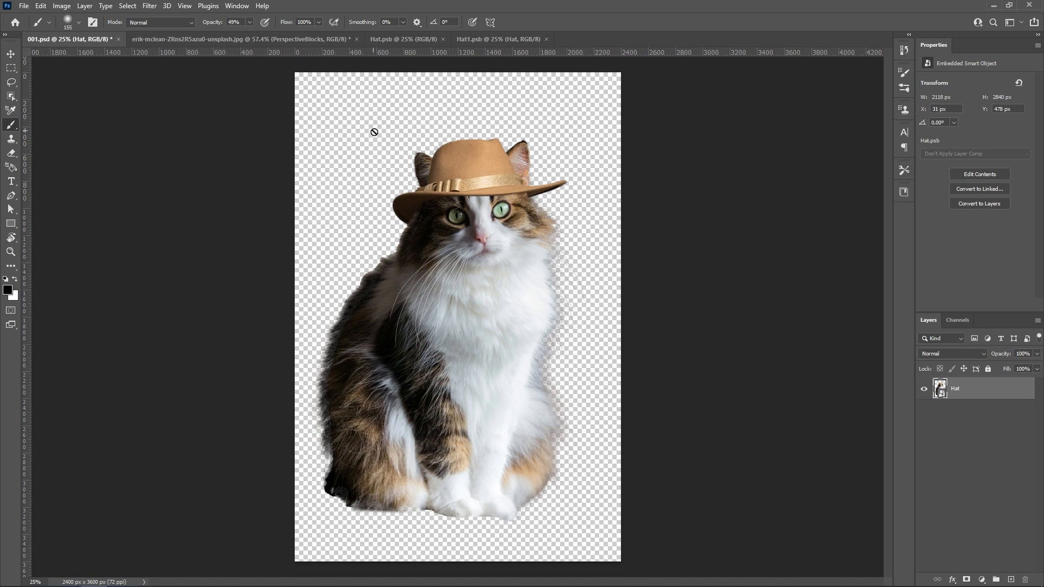
# Copy the Hat smart object from 001.psd into the road photo document, above the PerspectiveBlocks layer.
pyautogui.press('v')
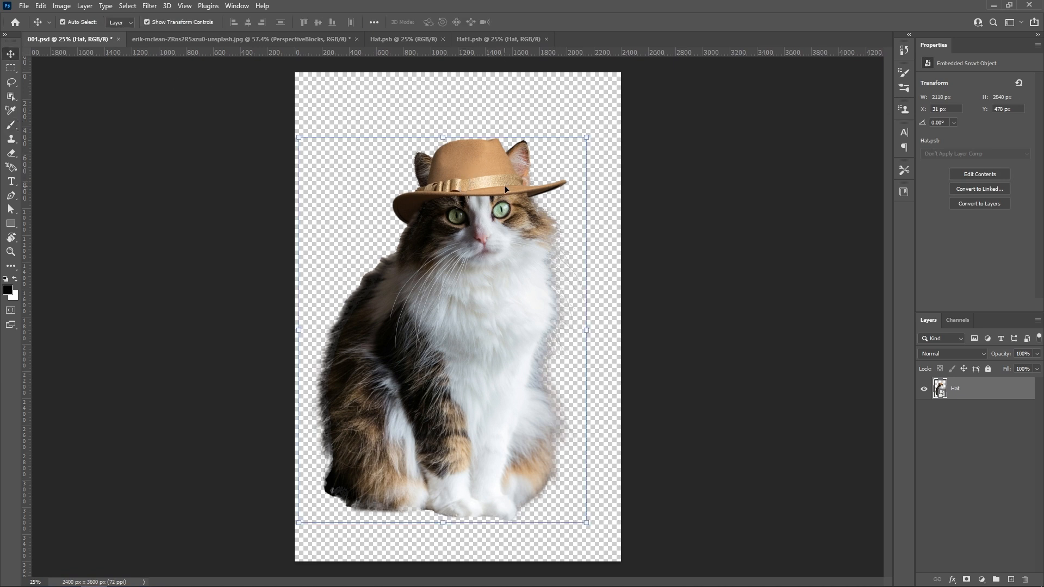
pyautogui.click(877, 361)
pyautogui.click(969, 393)
pyautogui.click(246, 40)
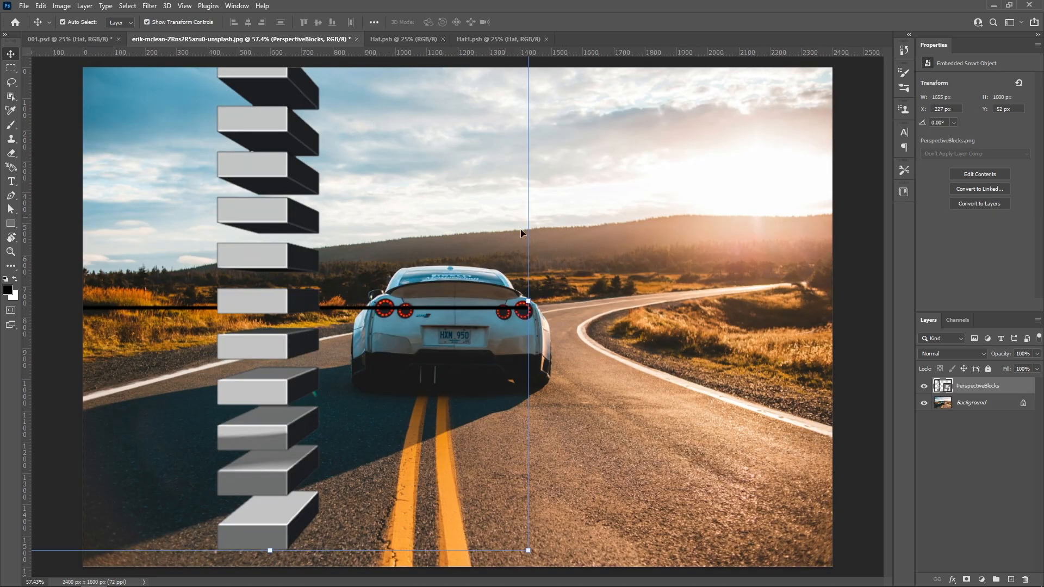
pyautogui.moveTo(591, 300); pyautogui.dragTo(588, 296)
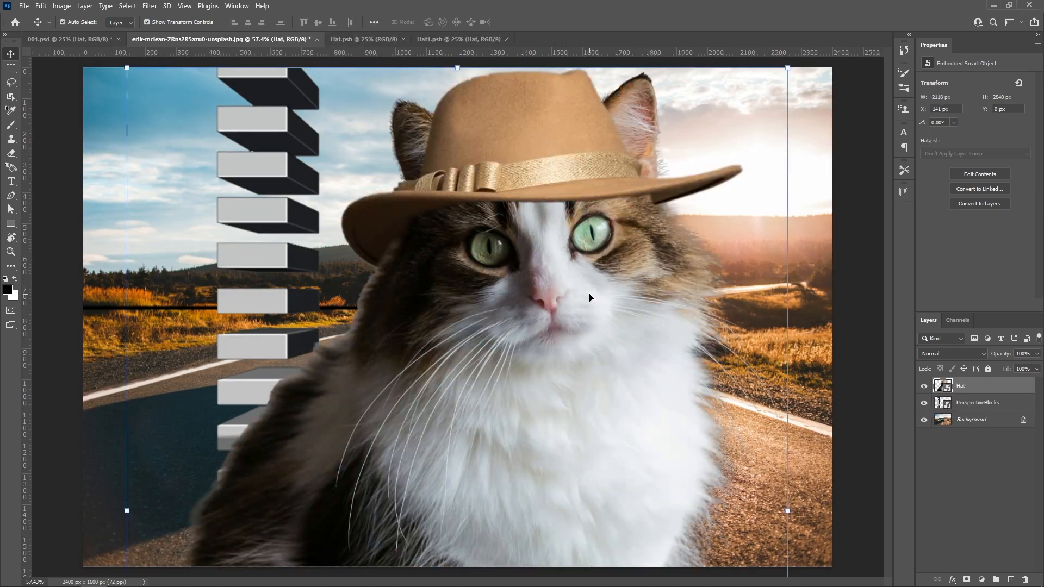
# Scale the cat smart object to about 24.5% and position it on the road beside the yellow lines at X 1200 px, Y 777 px.
pyautogui.scroll(-3, 598, 300)
pyautogui.hotkey('ctrl', 't')
pyautogui.moveTo(684, 447); pyautogui.dragTo(644, 447)
pyautogui.moveTo(659, 403); pyautogui.dragTo(511, 385)
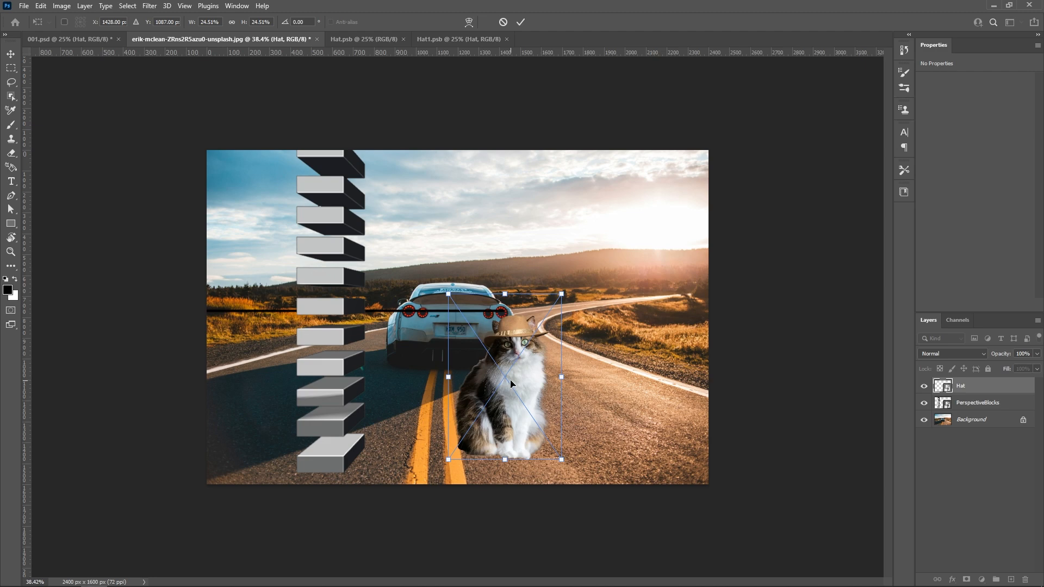
pyautogui.click(520, 22)
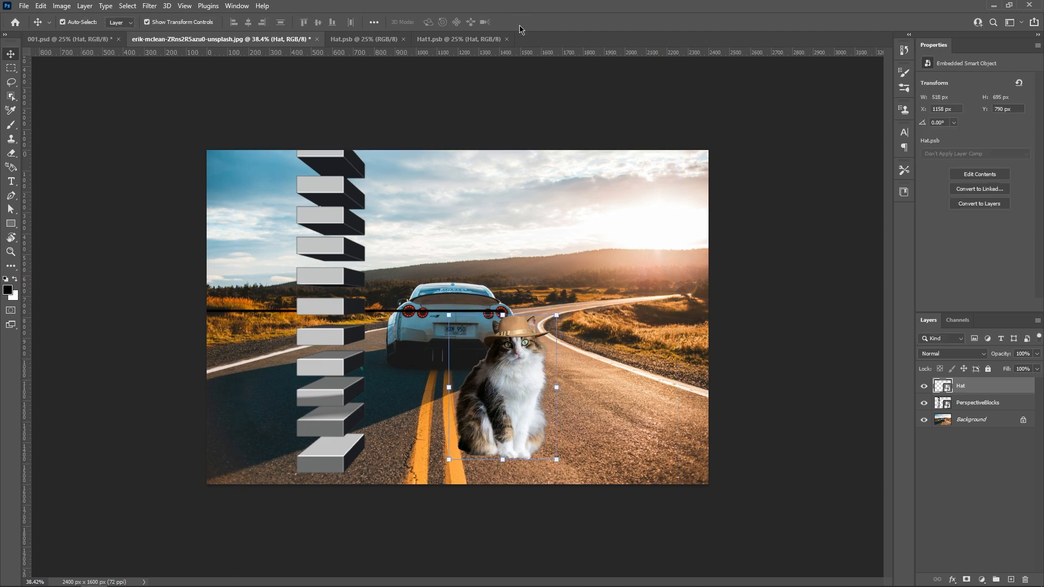
pyautogui.scroll(1, 478, 297)
pyautogui.scroll(5, 478, 297)
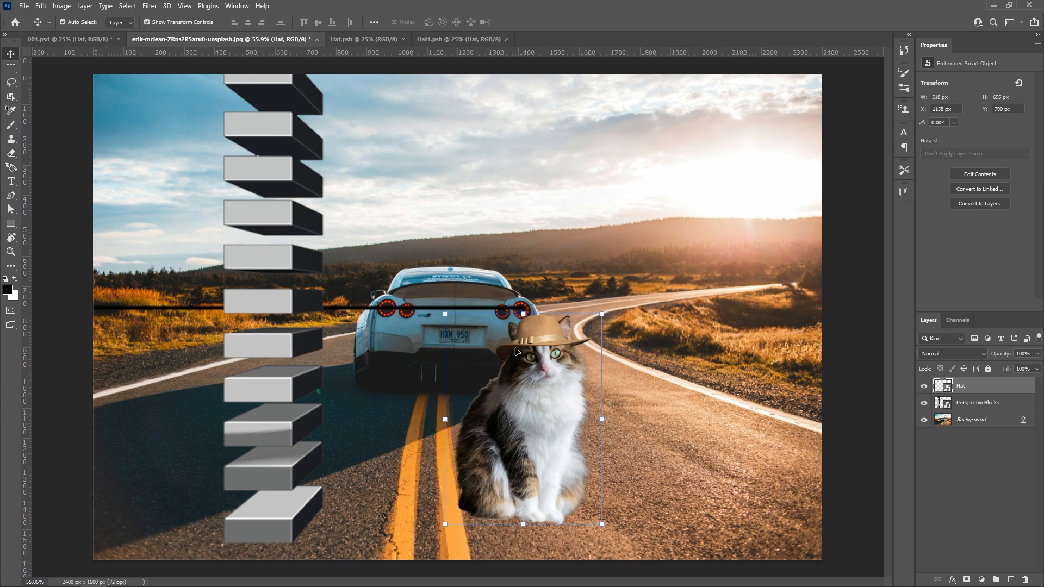
pyautogui.moveTo(549, 395); pyautogui.dragTo(561, 391)
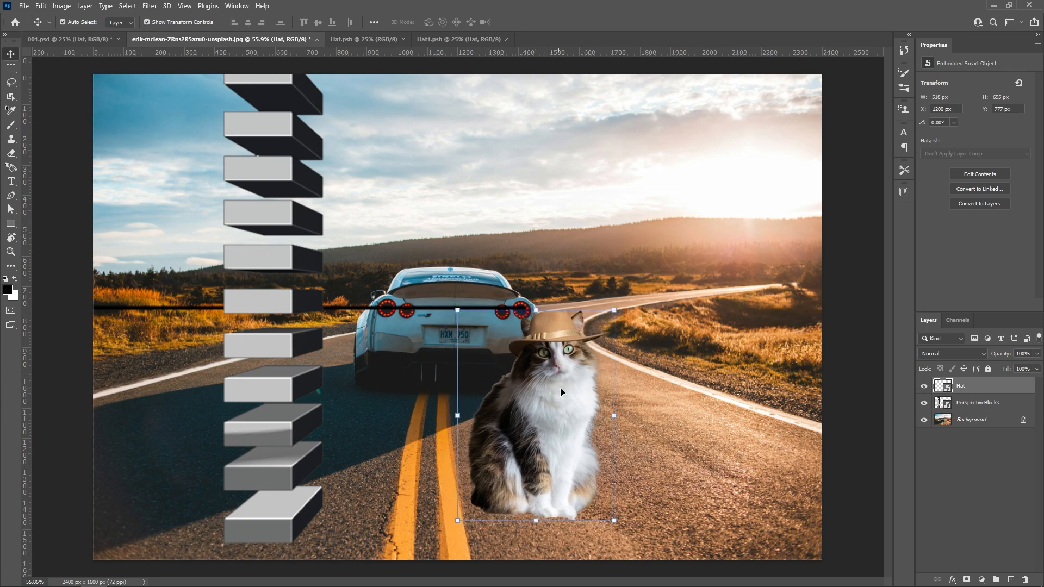
# Rename the Hat smart object layer to "cat".
pyautogui.doubleClick(960, 386)
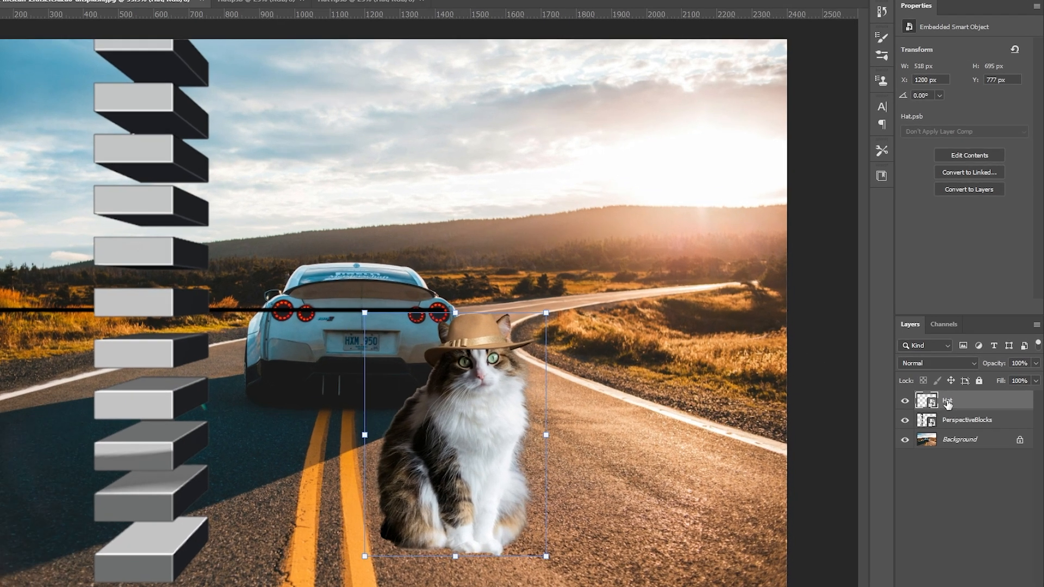
pyautogui.write('cat')
pyautogui.press('Return')
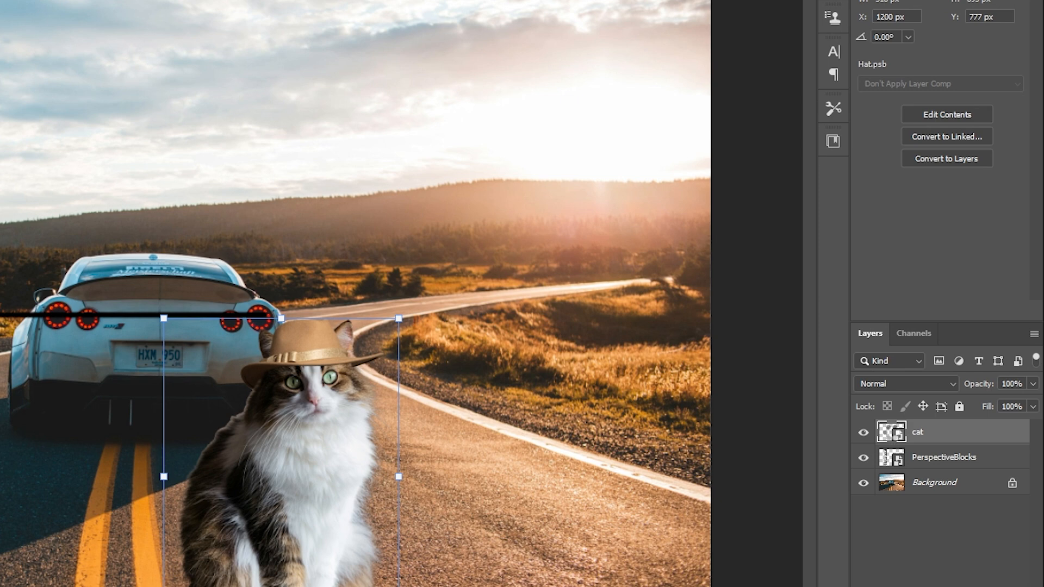
# Open the cat smart object's contents and disable the layer mask on the Cat layer.
pyautogui.doubleClick(891, 433)
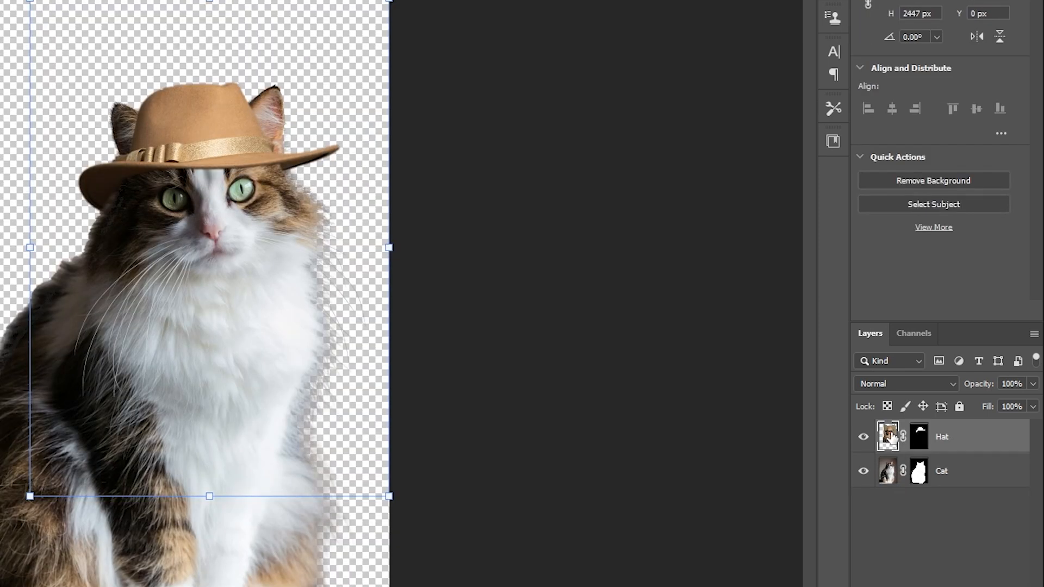
pyautogui.click(918, 472)
pyautogui.rightClick(918, 474)
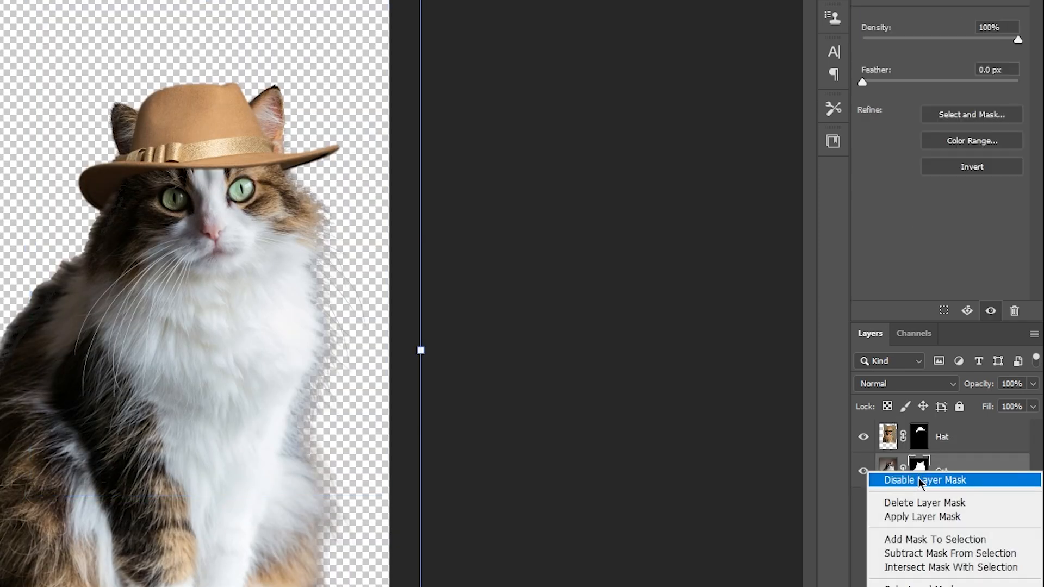
pyautogui.click(977, 488)
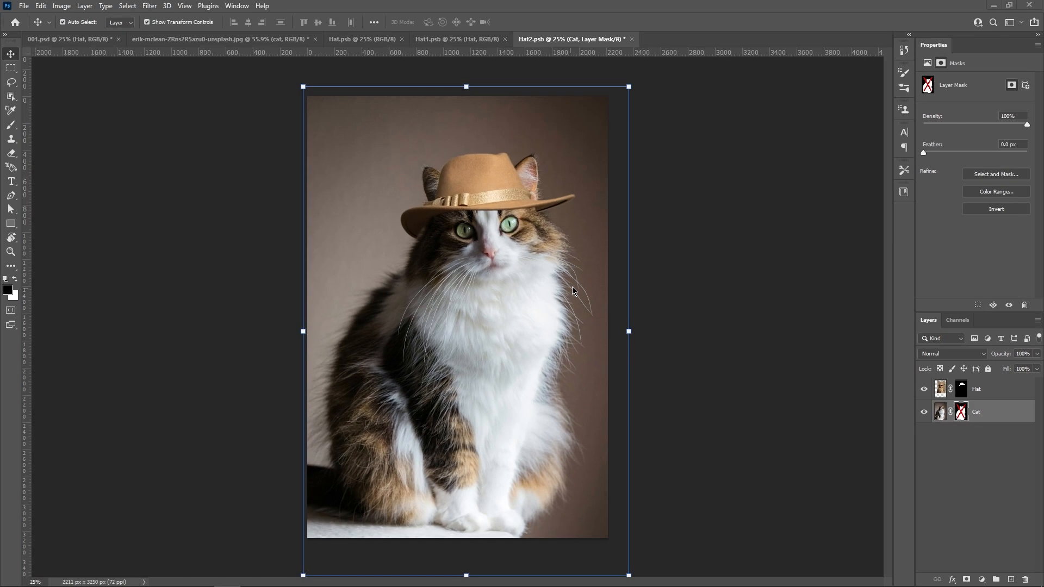
# Place PerspectiveBlocks.png above the Cat layer at about 530% scale, with the blocks along the image's left edge and their horizon line at ear level.
pyautogui.hotkey('alt', 'Tab')
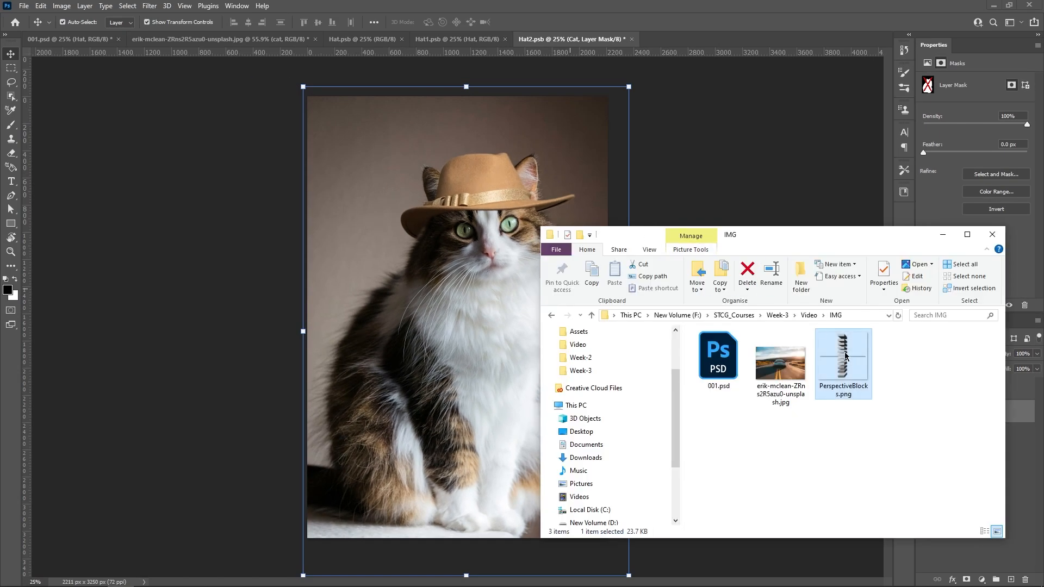
pyautogui.moveTo(843, 356); pyautogui.dragTo(426, 271)
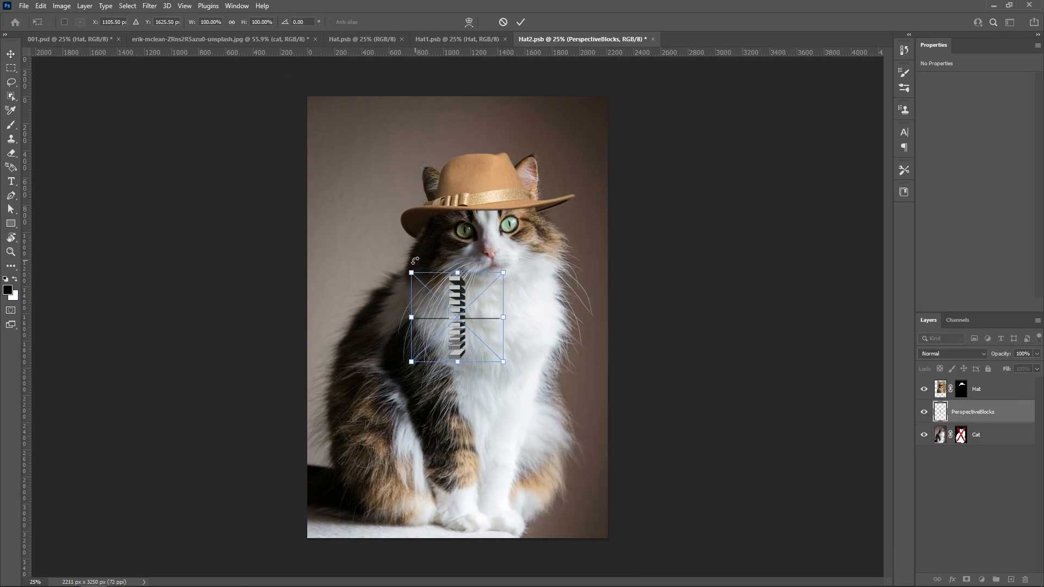
pyautogui.moveTo(507, 275); pyautogui.dragTo(728, 108)
pyautogui.moveTo(456, 258); pyautogui.dragTo(328, 255)
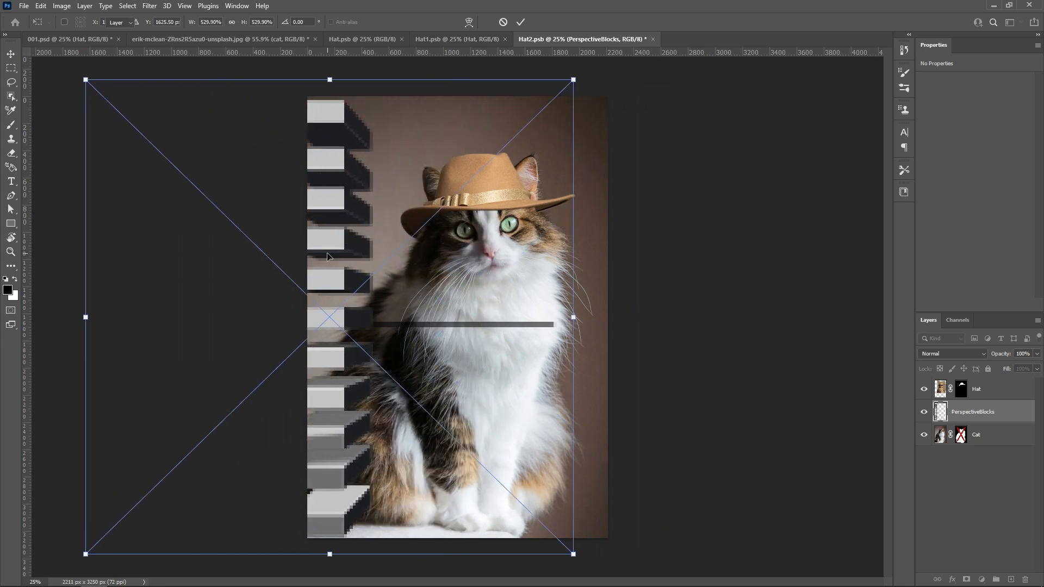
pyautogui.press('Return')
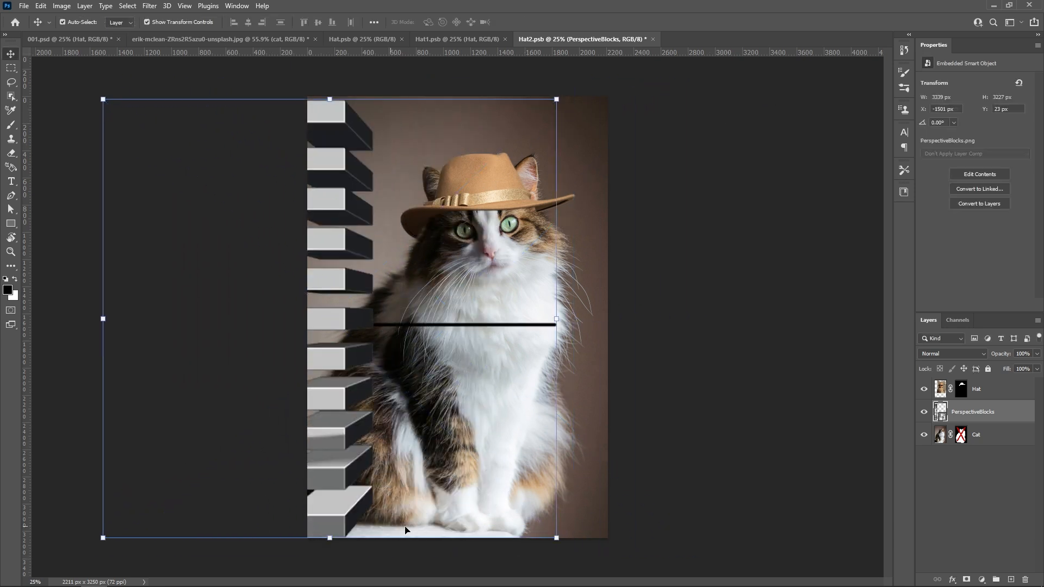
pyautogui.moveTo(333, 454); pyautogui.dragTo(329, 285)
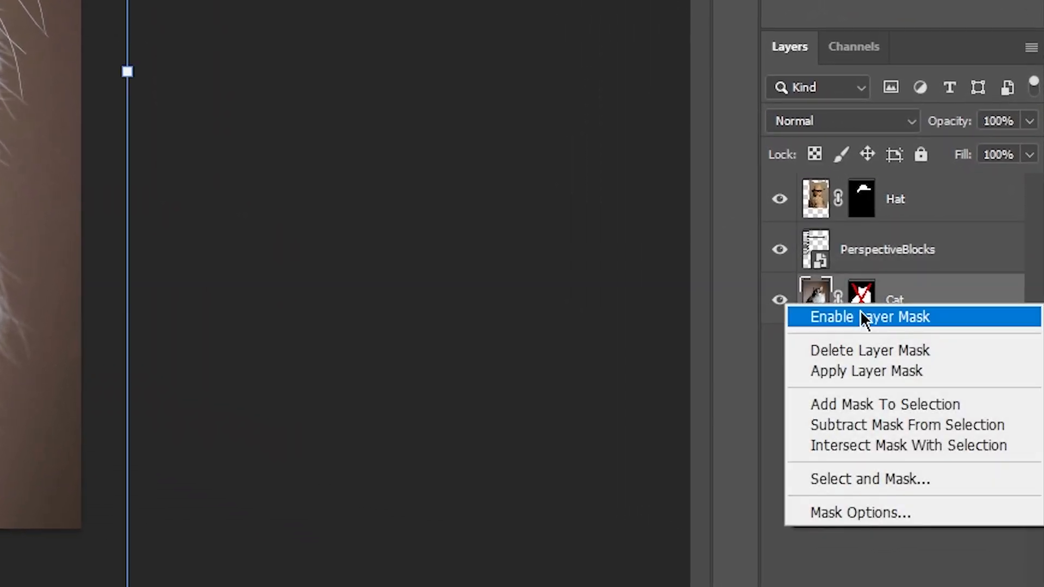
# Enable the layer mask on the Cat layer and save the smart object's contents.
pyautogui.click(860, 312)
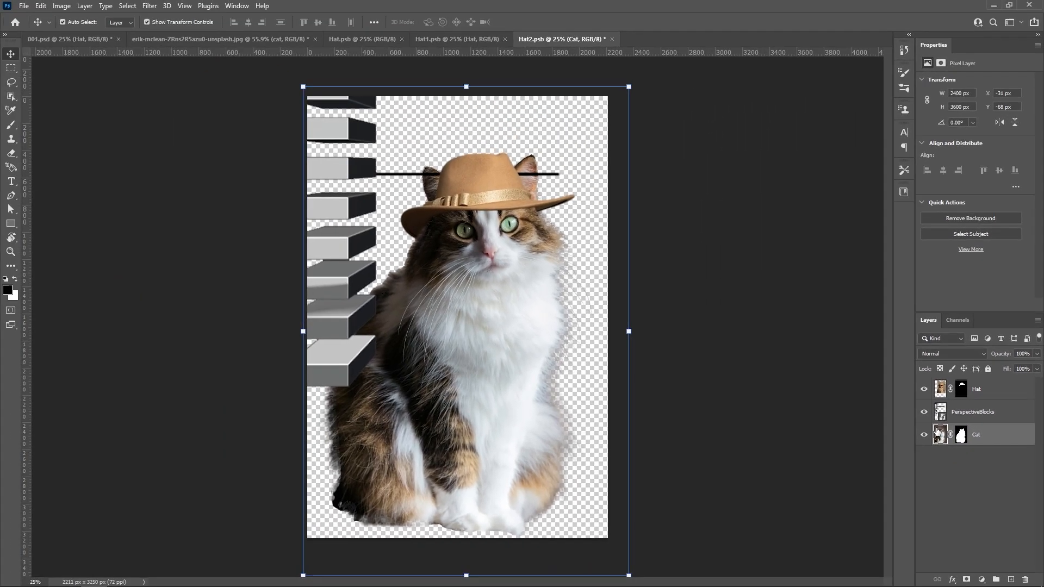
pyautogui.click(23, 6)
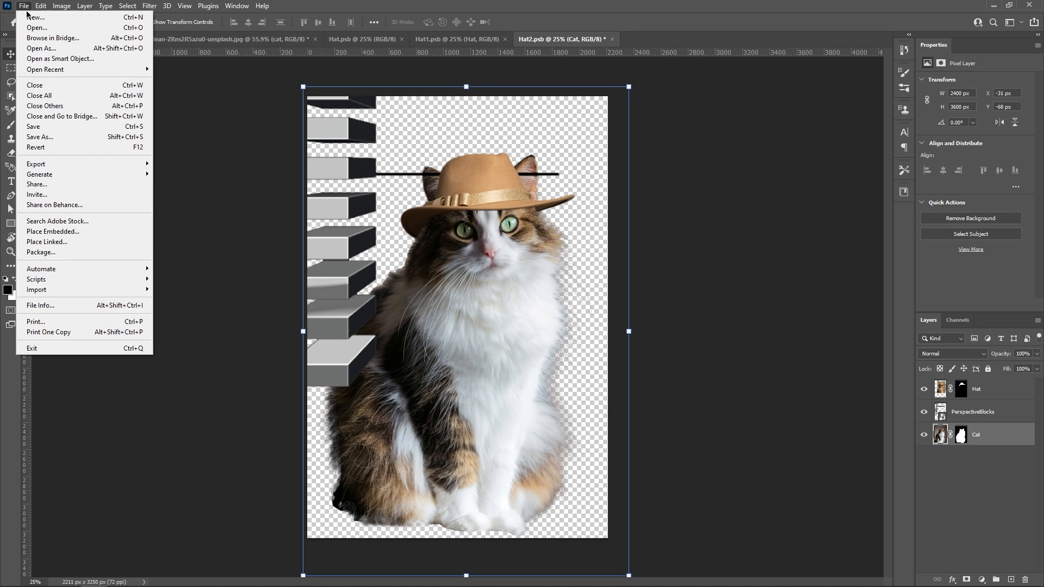
pyautogui.click(133, 131)
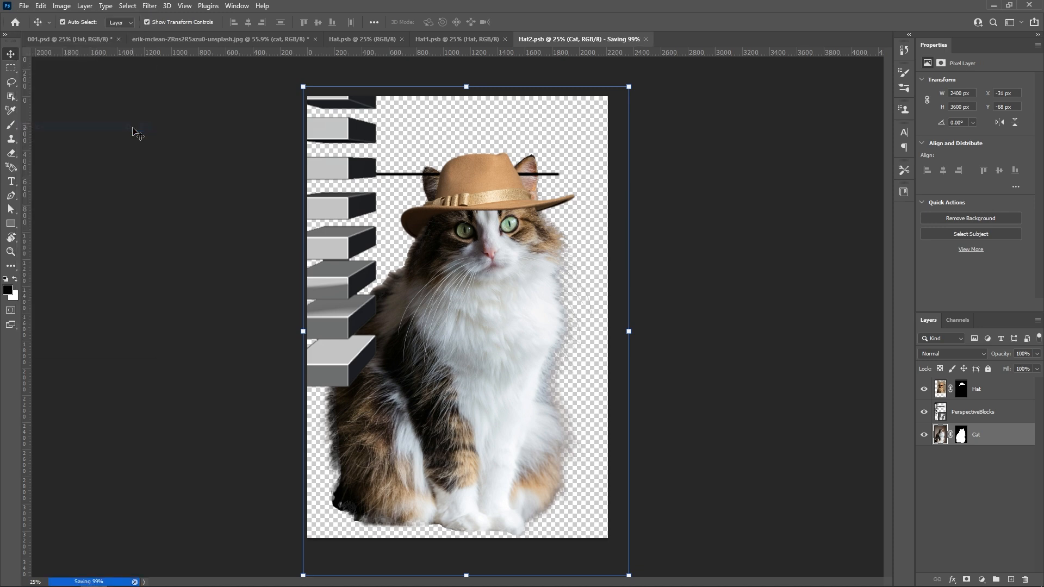
# In the road photo, scale the cat smart object to about 20.2% and place it at X 1284 px, Y 653 px, aligning both horizon lines.
pyautogui.click(211, 39)
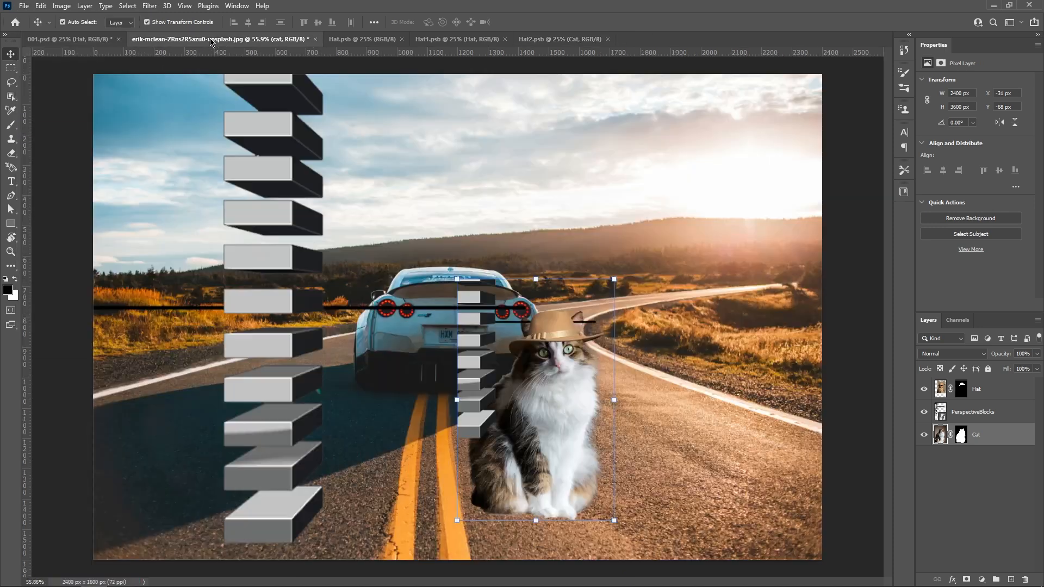
pyautogui.moveTo(566, 393); pyautogui.dragTo(568, 376)
pyautogui.moveTo(615, 264); pyautogui.dragTo(601, 290)
pyautogui.moveTo(553, 337); pyautogui.dragTo(565, 321)
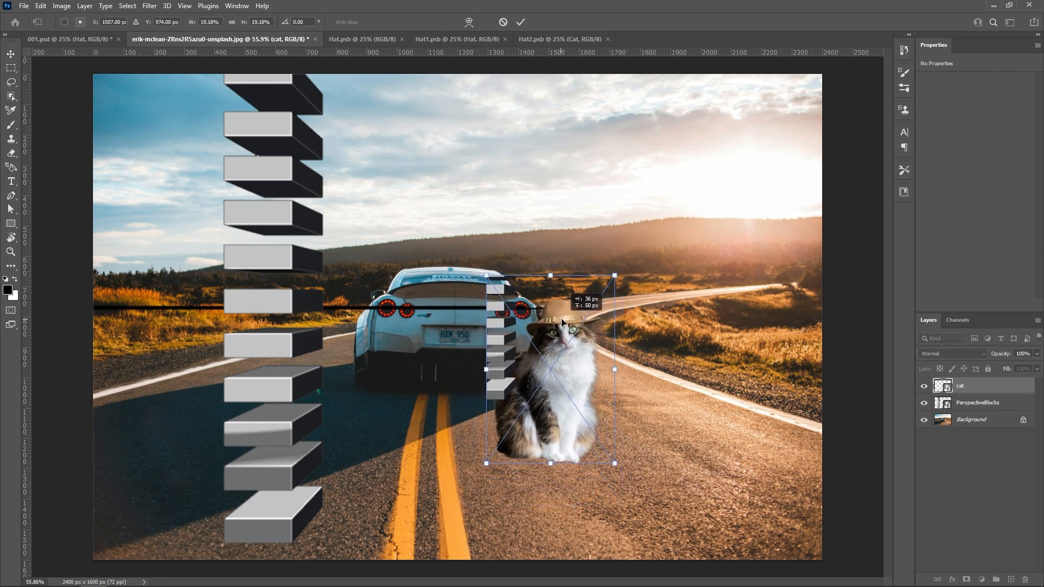
pyautogui.moveTo(614, 276); pyautogui.dragTo(606, 289)
pyautogui.moveTo(567, 327); pyautogui.dragTo(568, 318)
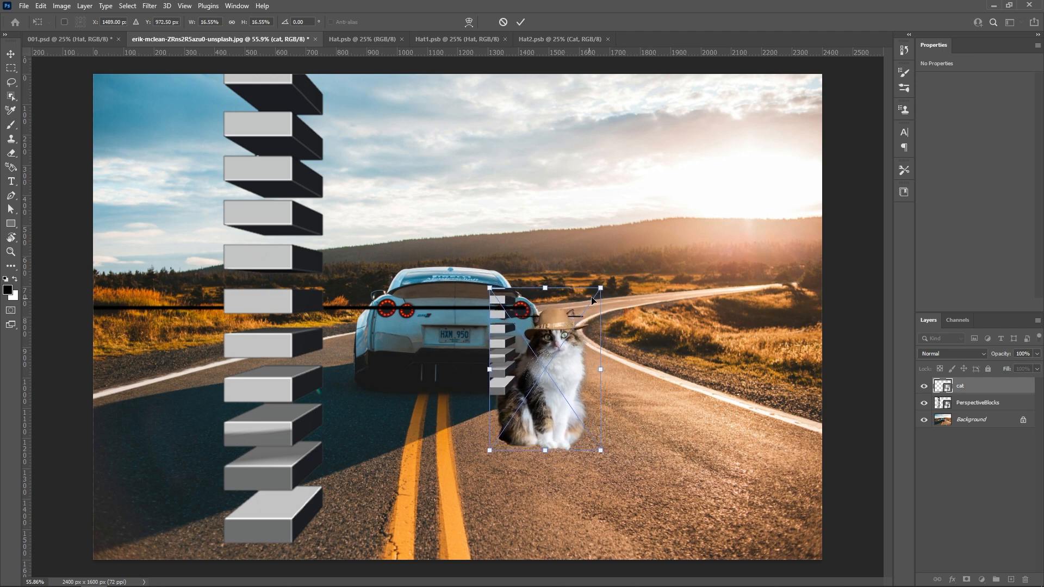
pyautogui.moveTo(606, 280); pyautogui.dragTo(593, 300)
pyautogui.moveTo(561, 332); pyautogui.dragTo(561, 326)
pyautogui.moveTo(593, 293); pyautogui.dragTo(632, 256)
pyautogui.moveTo(558, 300); pyautogui.dragTo(560, 323)
pyautogui.moveTo(626, 268); pyautogui.dragTo(617, 274)
pyautogui.moveTo(566, 322); pyautogui.dragTo(563, 315)
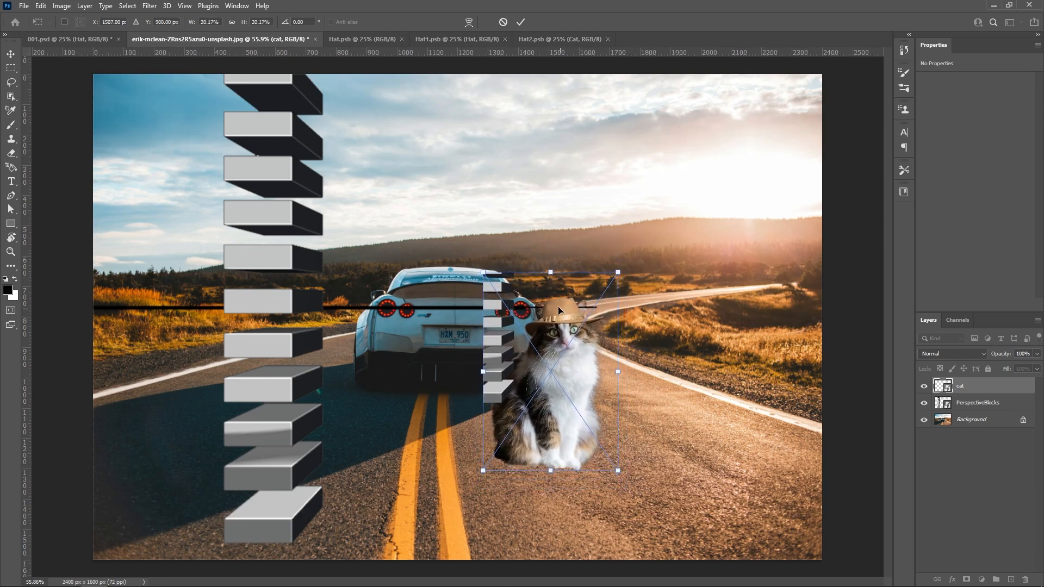
pyautogui.click(522, 23)
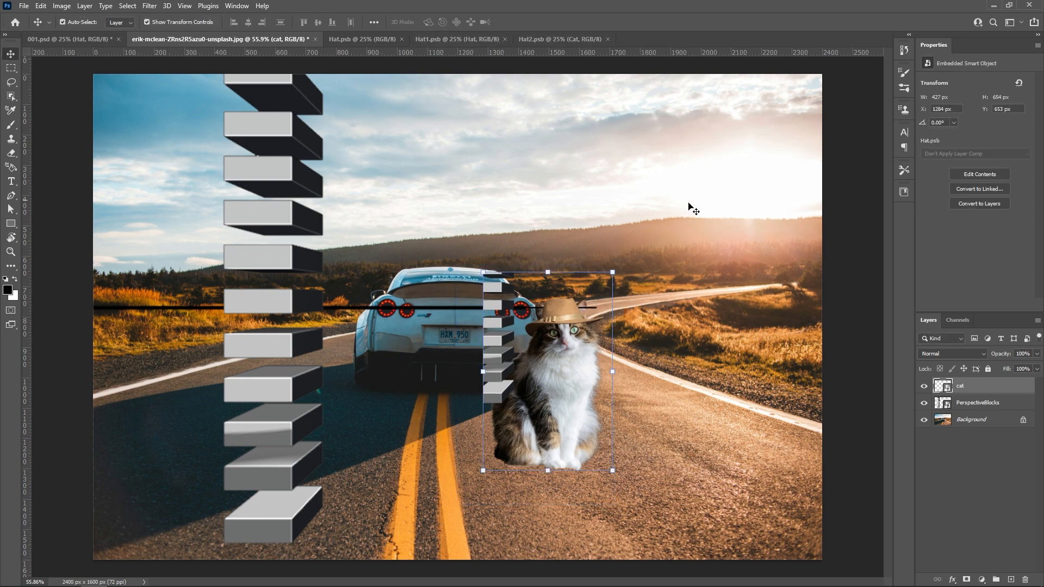
# Delete the PerspectiveBlocks layer inside the cat smart object's contents and save them.
pyautogui.doubleClick(940, 387)
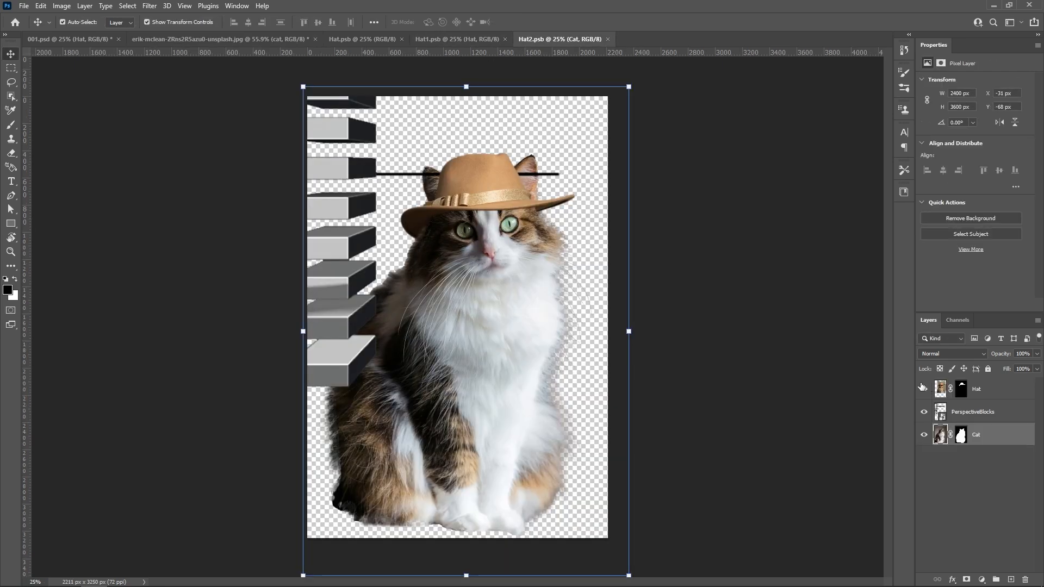
pyautogui.click(950, 416)
pyautogui.click(1023, 578)
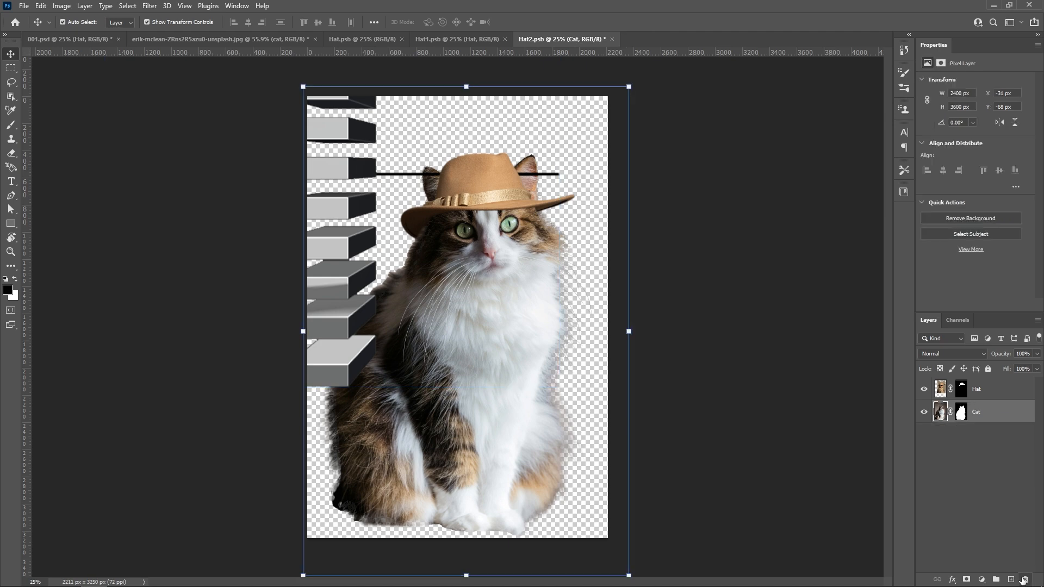
pyautogui.click(24, 6)
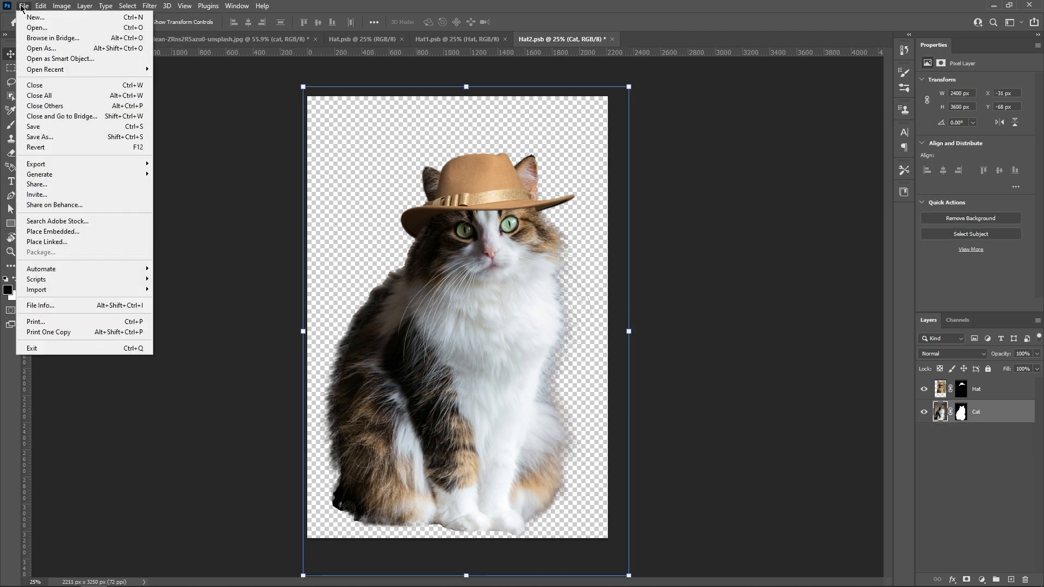
pyautogui.click(38, 126)
# Delete the PerspectiveBlocks layer from the road photo document.
pyautogui.click(172, 39)
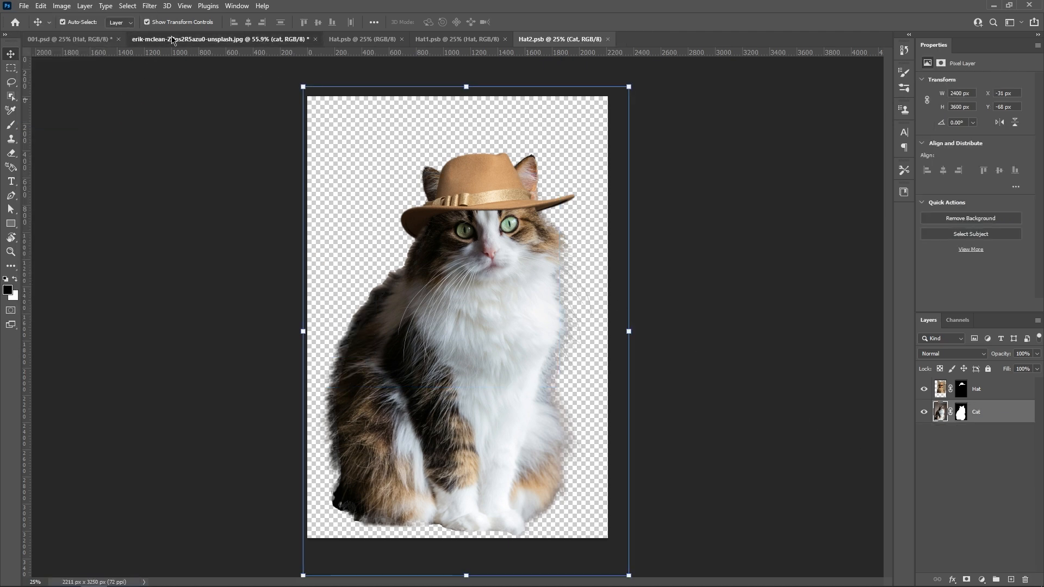
pyautogui.click(243, 128)
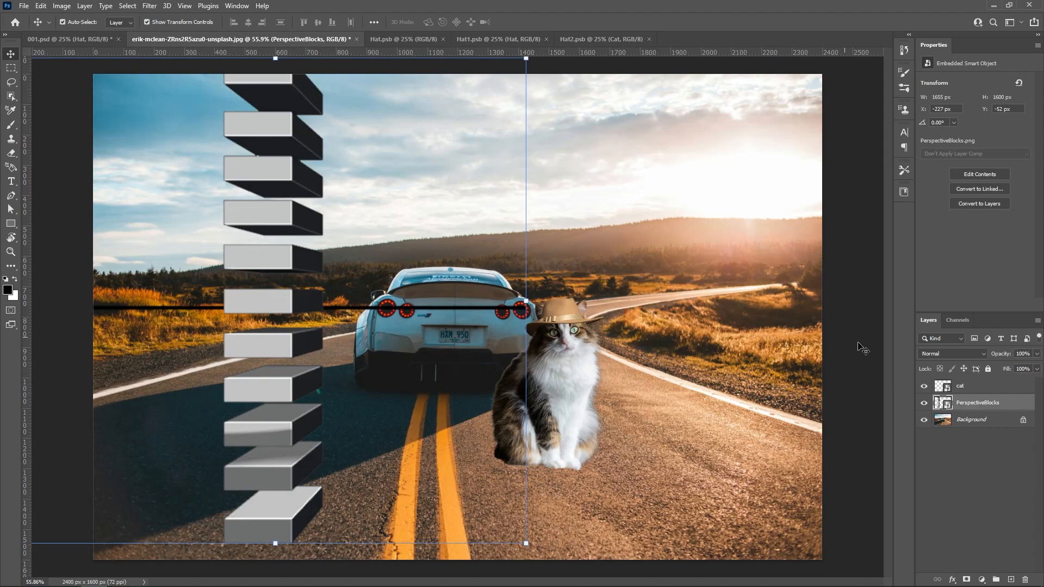
pyautogui.click(1025, 580)
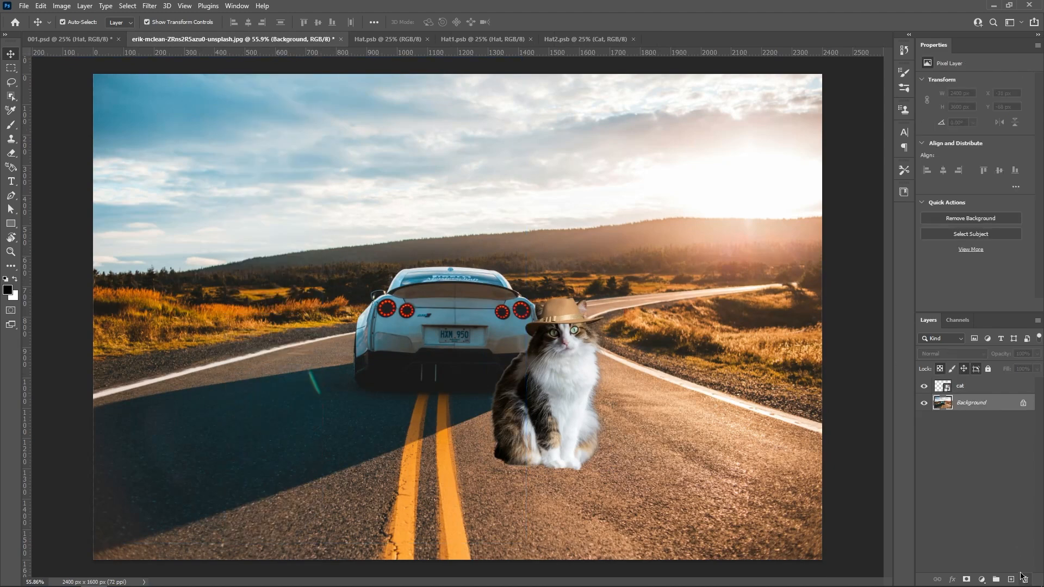